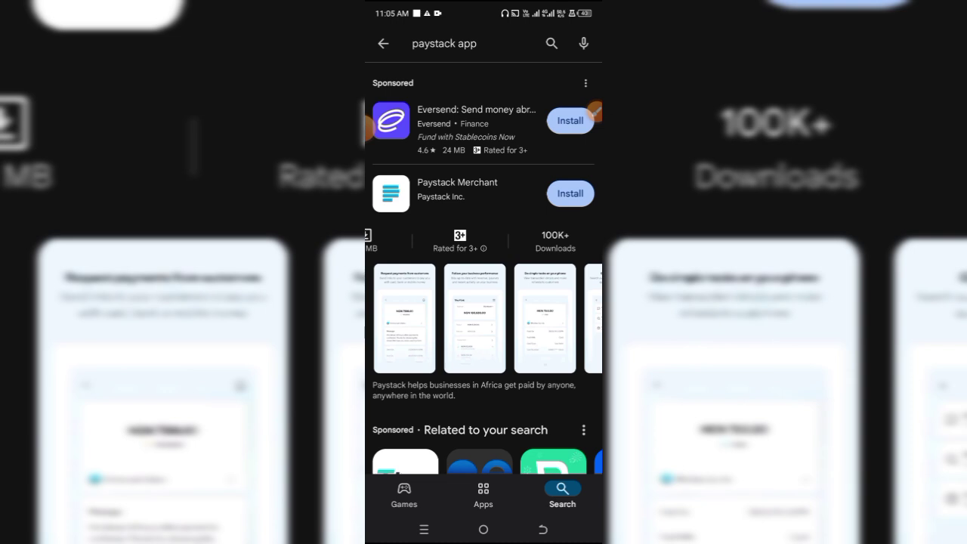
Search the Play Store for 'paystack app' and install Paystack Merchant
{"action": "left_click", "coordinate": [595, 112]}
{"action": "left_click_drag", "start_coordinate": [576, 159], "coordinate": [587, 192]}
{"action": "left_click_drag", "start_coordinate": [514, 392], "coordinate": [459, 240]}
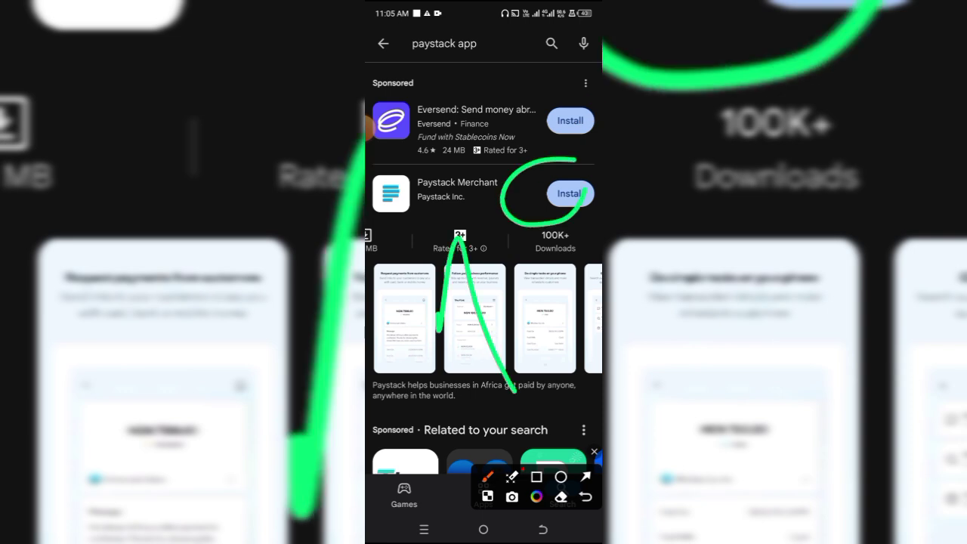
{"action": "left_click_drag", "start_coordinate": [438, 328], "coordinate": [510, 291]}
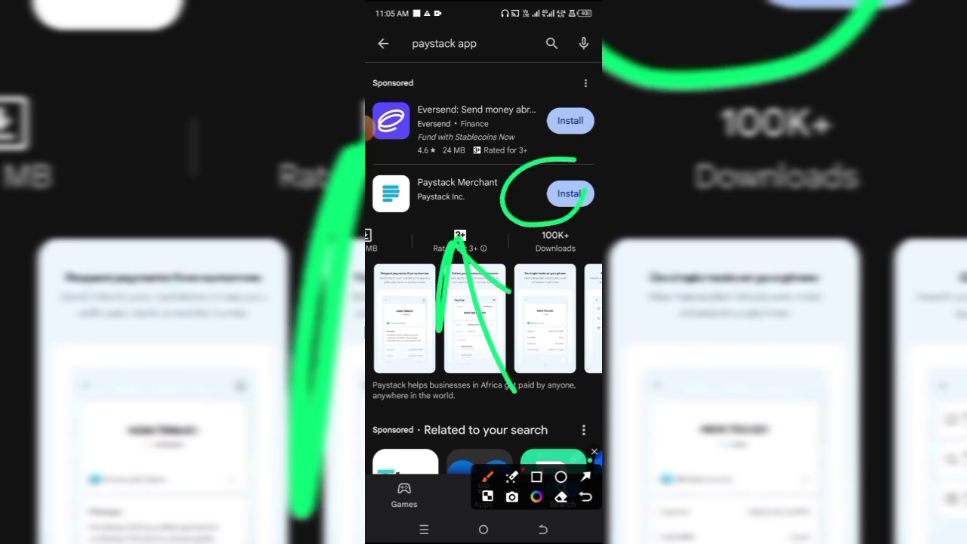
{"action": "left_click", "coordinate": [594, 452]}
{"action": "left_click", "coordinate": [570, 194]}
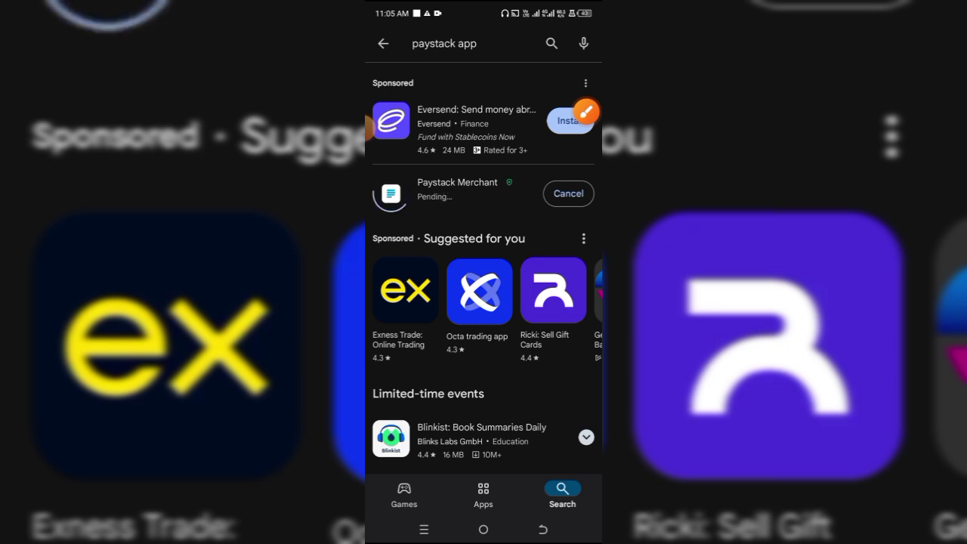
Launch Paystack Merchant and pass the three intro slides to reach the log in or sign-up screen
{"action": "left_click", "coordinate": [371, 126]}
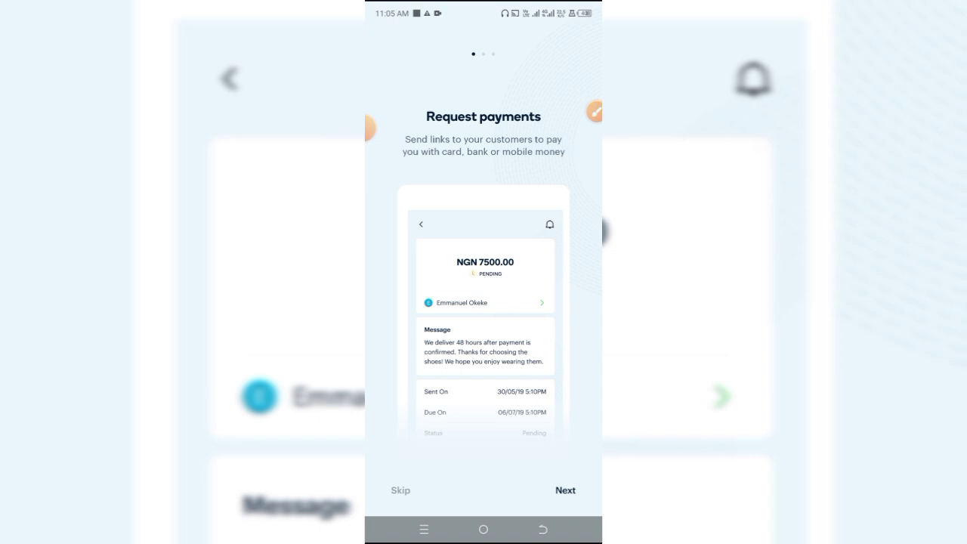
{"action": "left_click", "coordinate": [565, 490]}
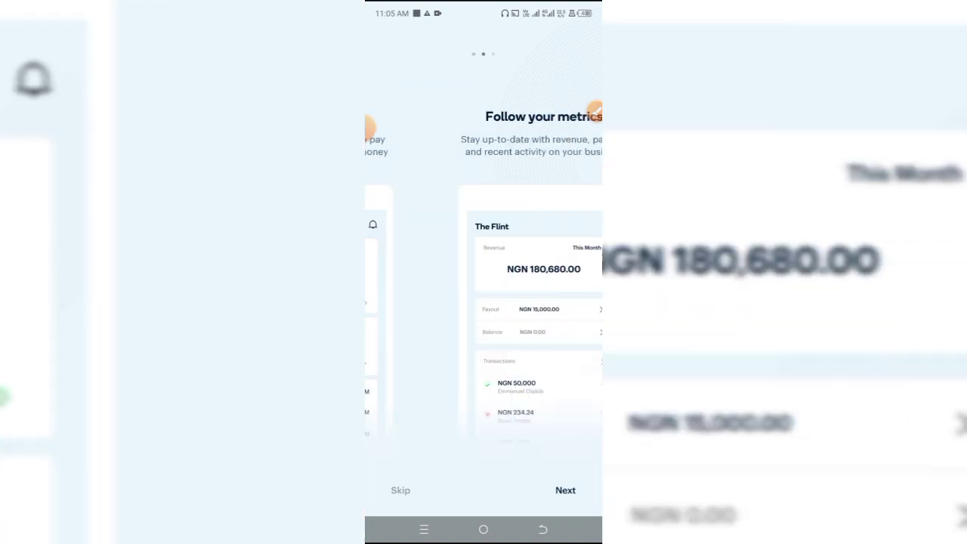
{"action": "left_click", "coordinate": [565, 490]}
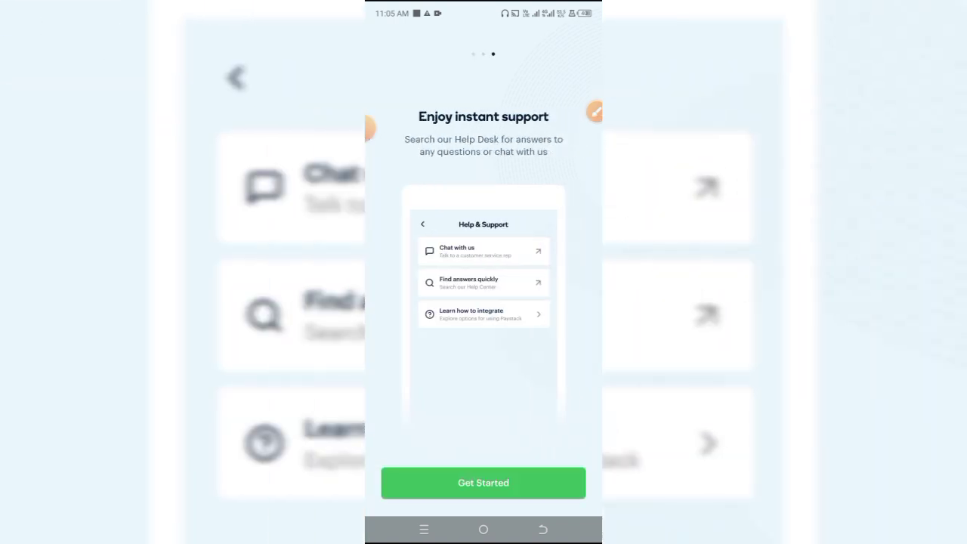
{"action": "left_click", "coordinate": [483, 483]}
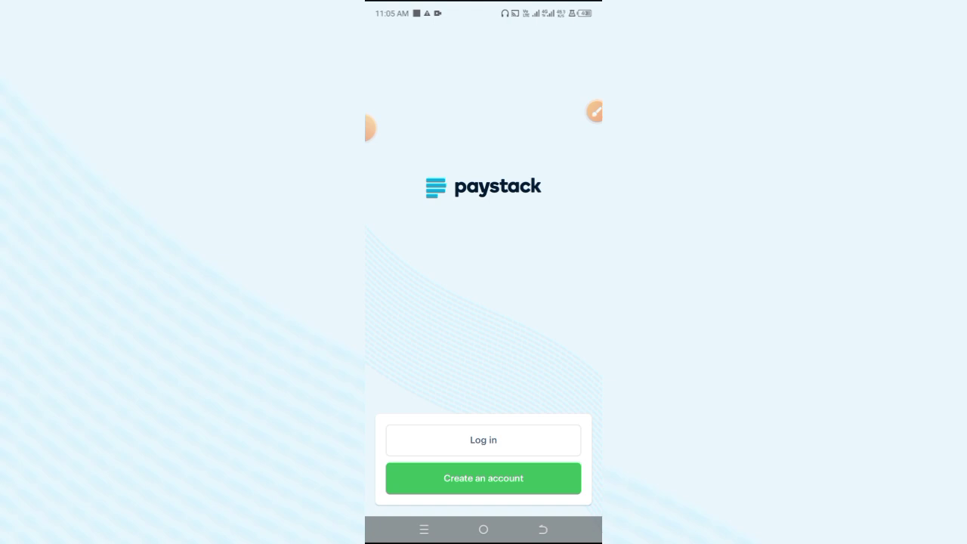
Start a new account and submit the business name, work email and country
{"action": "left_click", "coordinate": [483, 478]}
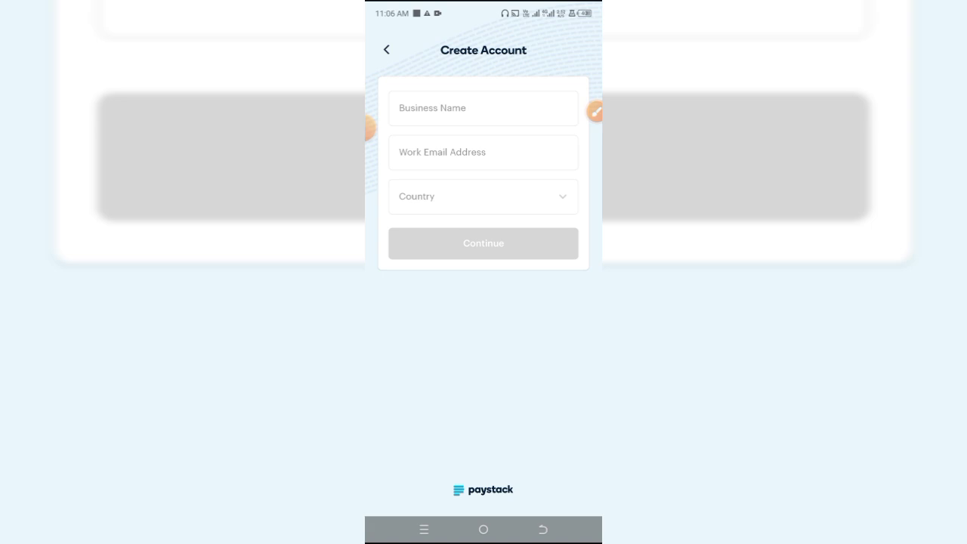
{"action": "left_click", "coordinate": [595, 112]}
{"action": "left_click_drag", "start_coordinate": [513, 117], "coordinate": [565, 94]}
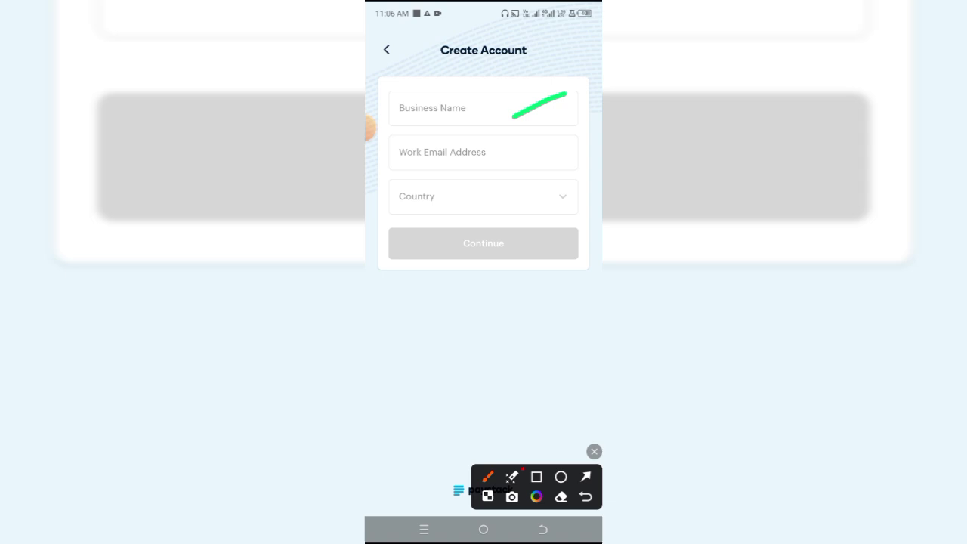
{"action": "left_click_drag", "start_coordinate": [505, 158], "coordinate": [584, 115]}
{"action": "left_click_drag", "start_coordinate": [505, 210], "coordinate": [586, 147]}
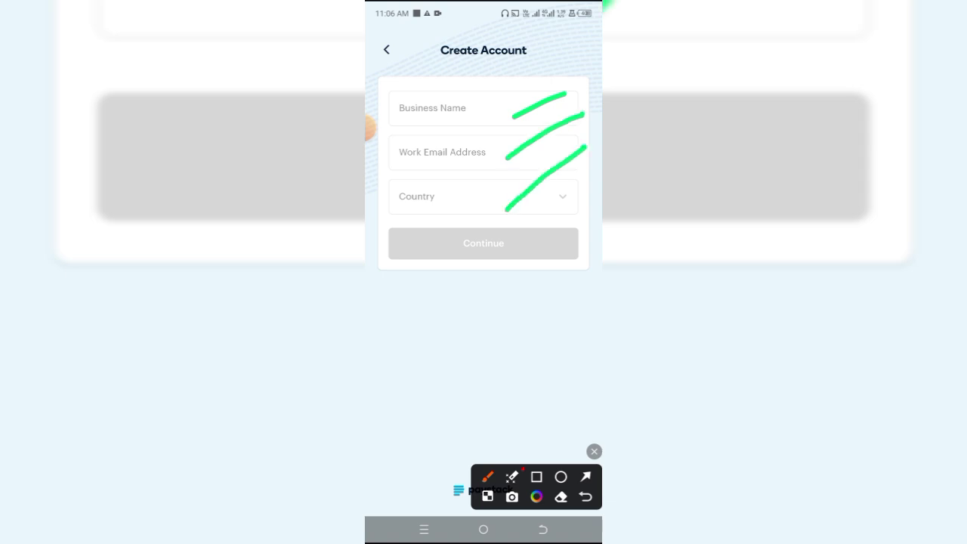
{"action": "mouse_move", "coordinate": [562, 264]}
{"action": "left_mouse_down"}
{"action": "mouse_move", "coordinate": [412, 280]}
{"action": "mouse_move", "coordinate": [560, 252]}
{"action": "left_mouse_up"}
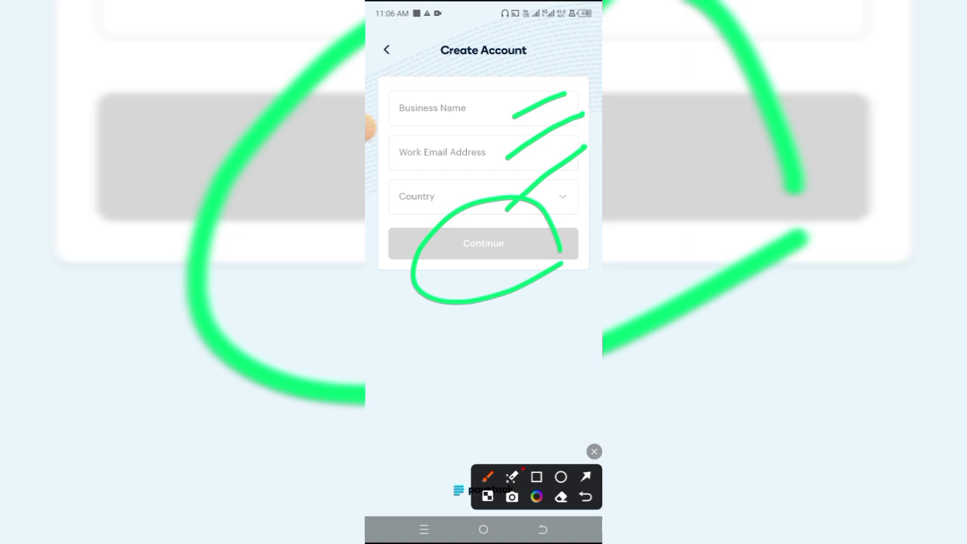
{"action": "left_click", "coordinate": [586, 441]}
{"action": "left_click", "coordinate": [594, 451]}
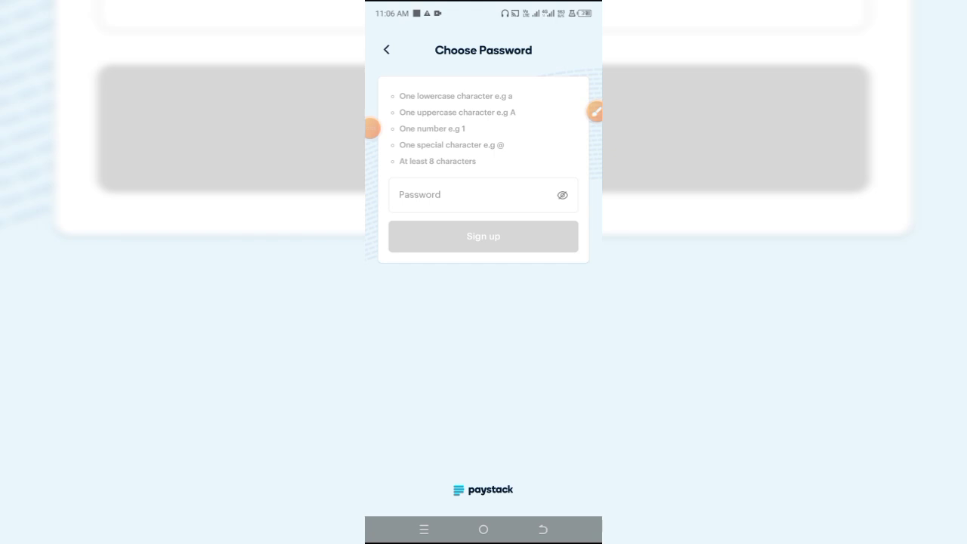
Set a password that meets the listed requirements and submit the sign-up
{"action": "left_click", "coordinate": [595, 112]}
{"action": "left_click_drag", "start_coordinate": [522, 86], "coordinate": [499, 174]}
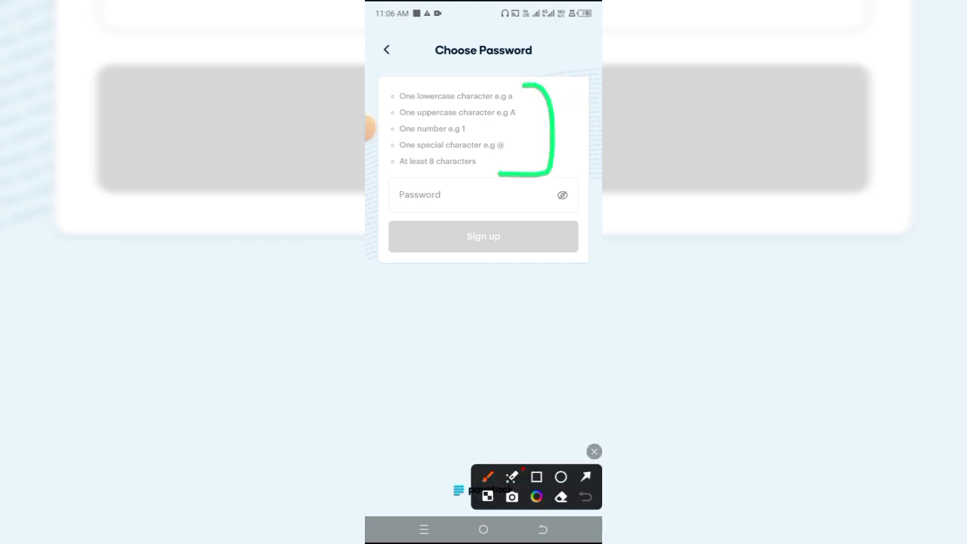
{"action": "left_click", "coordinate": [594, 451]}
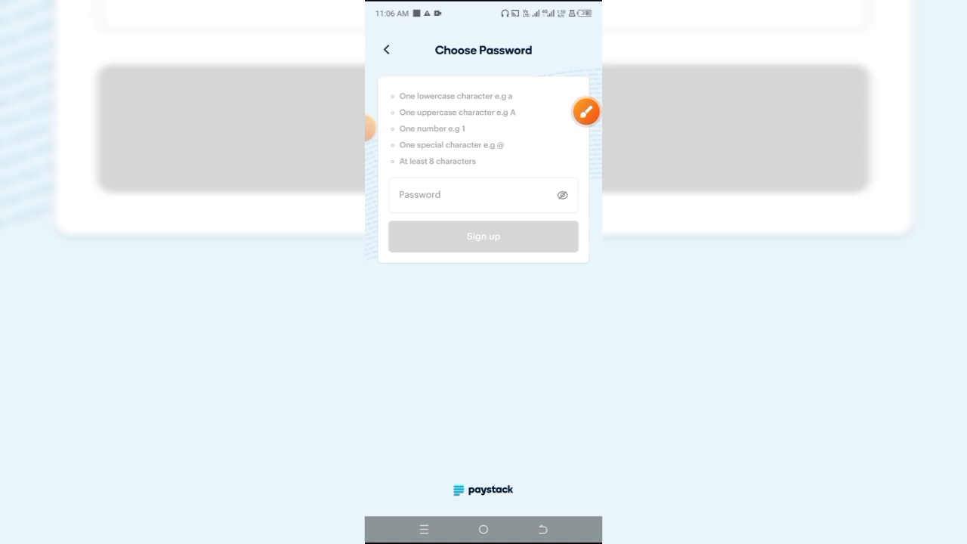
{"action": "left_click", "coordinate": [380, 129]}
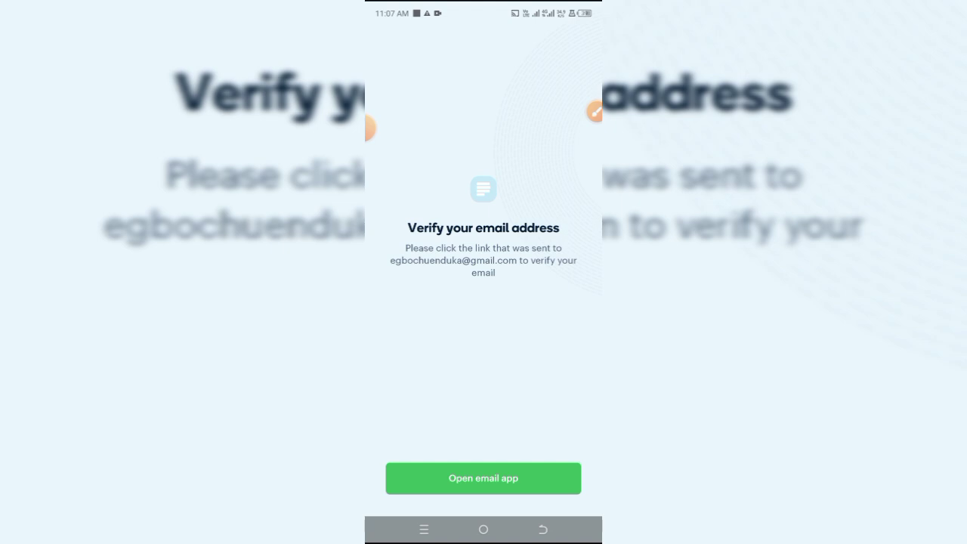
{"action": "left_click", "coordinate": [370, 128]}
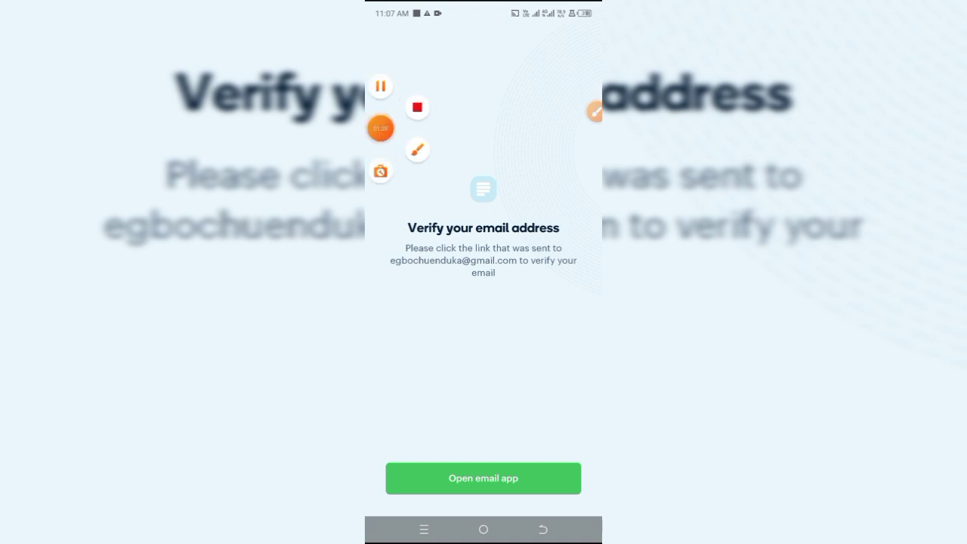
Use the Confirm Email Address link in Paystack's Gmail message to verify the address
{"action": "left_click", "coordinate": [483, 478]}
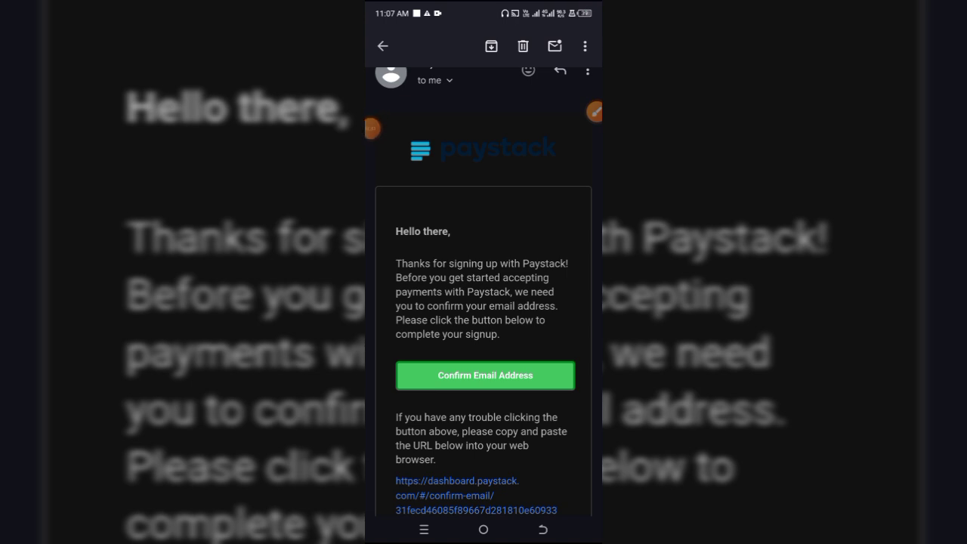
{"action": "scroll", "coordinate": [483, 303], "scroll_direction": "down", "scroll_amount": 1}
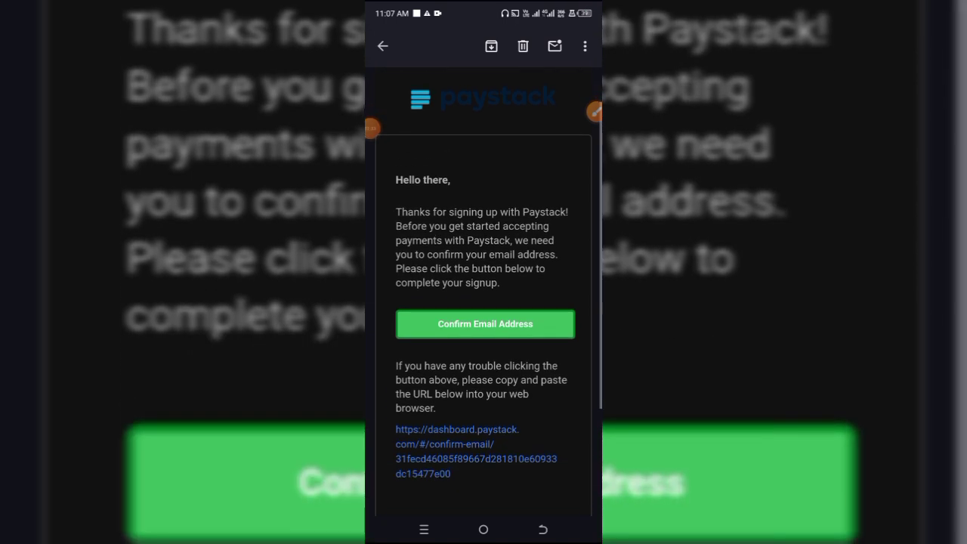
{"action": "left_click", "coordinate": [485, 324]}
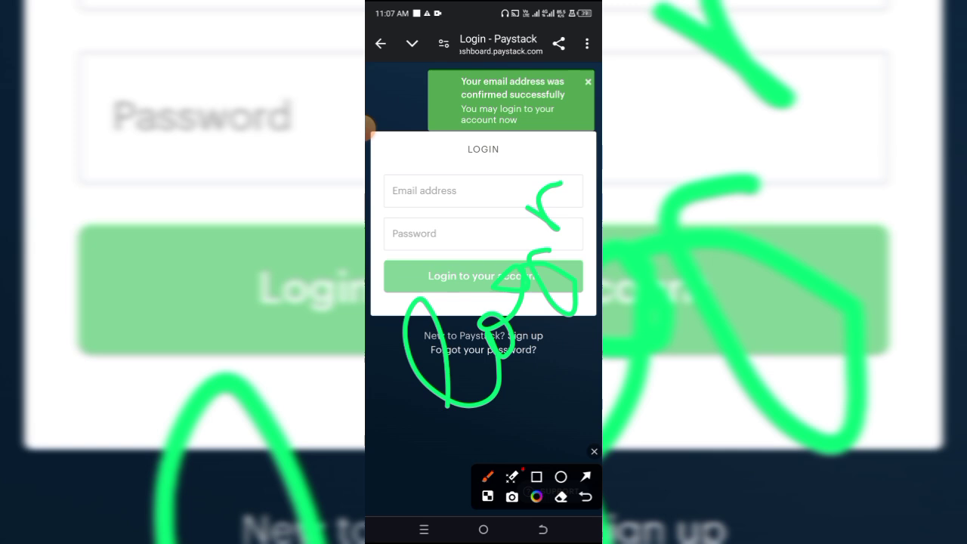
Log in to the Paystack dashboard with the new account's email and password
{"action": "left_click", "coordinate": [594, 451]}
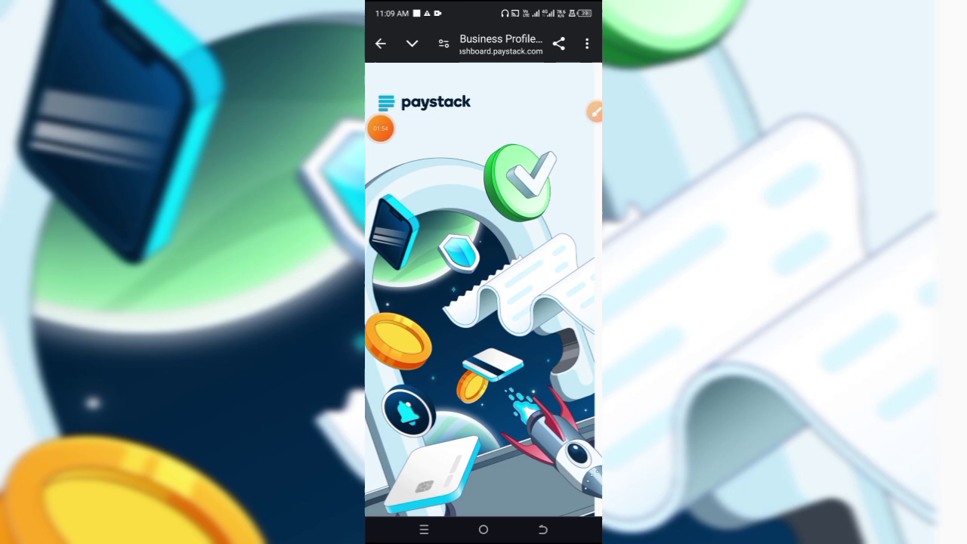
{"action": "scroll", "coordinate": [484, 302], "scroll_direction": "down", "scroll_amount": 10}
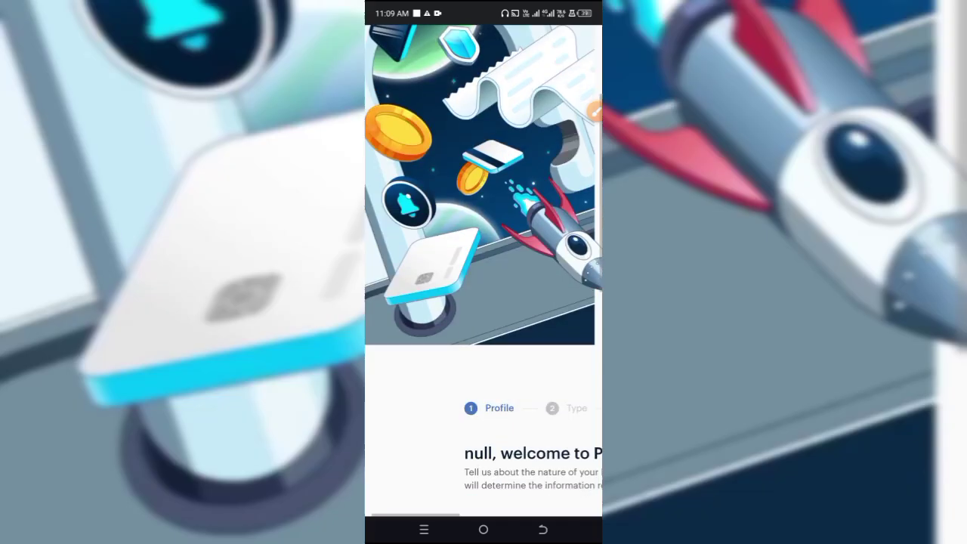
{"action": "scroll", "coordinate": [483, 302], "scroll_direction": "up", "scroll_amount": 3}
{"action": "scroll", "coordinate": [483, 302], "scroll_direction": "up", "scroll_amount": 2}
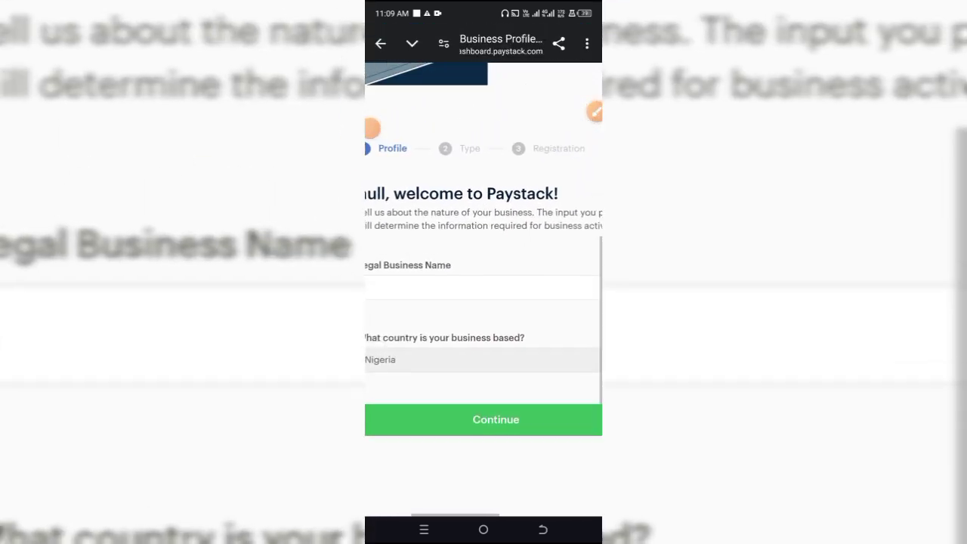
Fill in the fields of the Business Profile onboarding form
{"action": "left_click", "coordinate": [594, 111]}
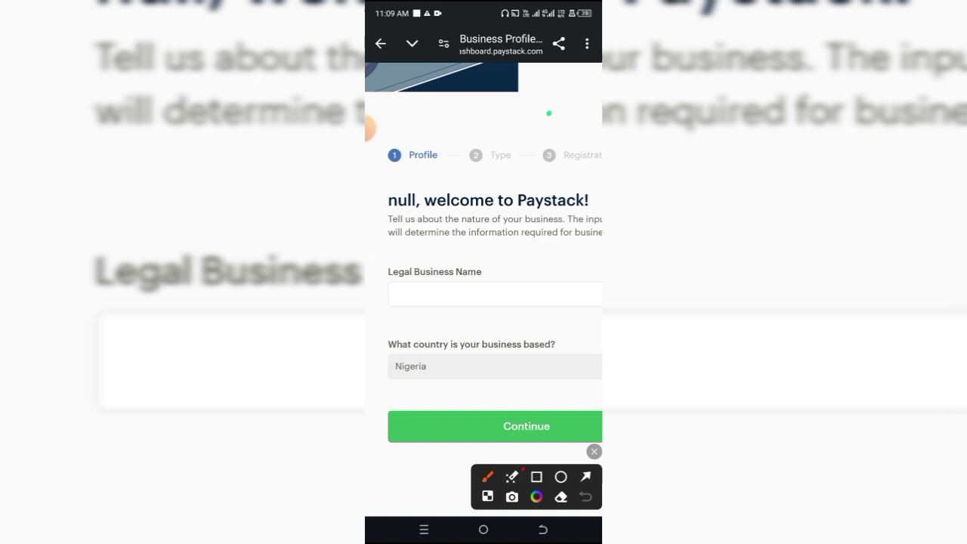
{"action": "left_click_drag", "start_coordinate": [549, 114], "coordinate": [499, 278]}
{"action": "mouse_move", "coordinate": [451, 227]}
{"action": "left_mouse_down"}
{"action": "mouse_move", "coordinate": [498, 278]}
{"action": "mouse_move", "coordinate": [521, 219]}
{"action": "left_mouse_up"}
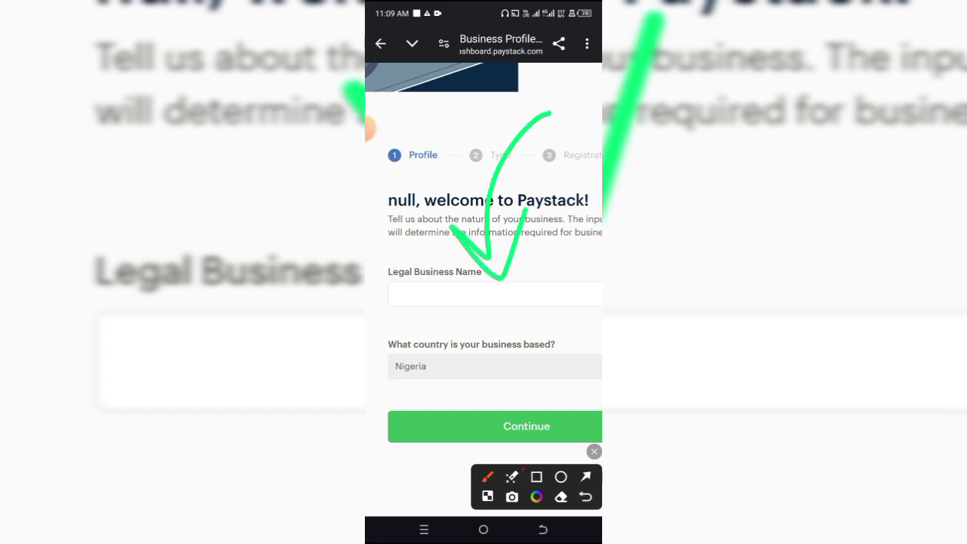
{"action": "mouse_move", "coordinate": [441, 308]}
{"action": "left_mouse_down"}
{"action": "mouse_move", "coordinate": [537, 370]}
{"action": "mouse_move", "coordinate": [541, 293]}
{"action": "left_mouse_up"}
{"action": "mouse_move", "coordinate": [446, 371]}
{"action": "left_mouse_down"}
{"action": "mouse_move", "coordinate": [514, 417]}
{"action": "mouse_move", "coordinate": [548, 419]}
{"action": "left_mouse_up"}
Continue past the Profile step and select Starter Business as the business type
{"action": "left_click", "coordinate": [593, 451]}
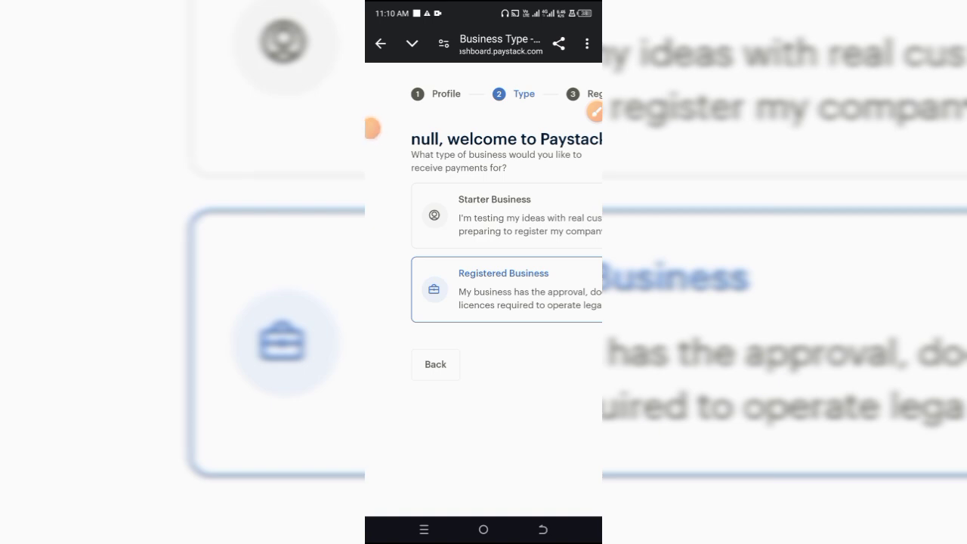
{"action": "scroll", "coordinate": [484, 287], "scroll_direction": "right", "scroll_amount": 1}
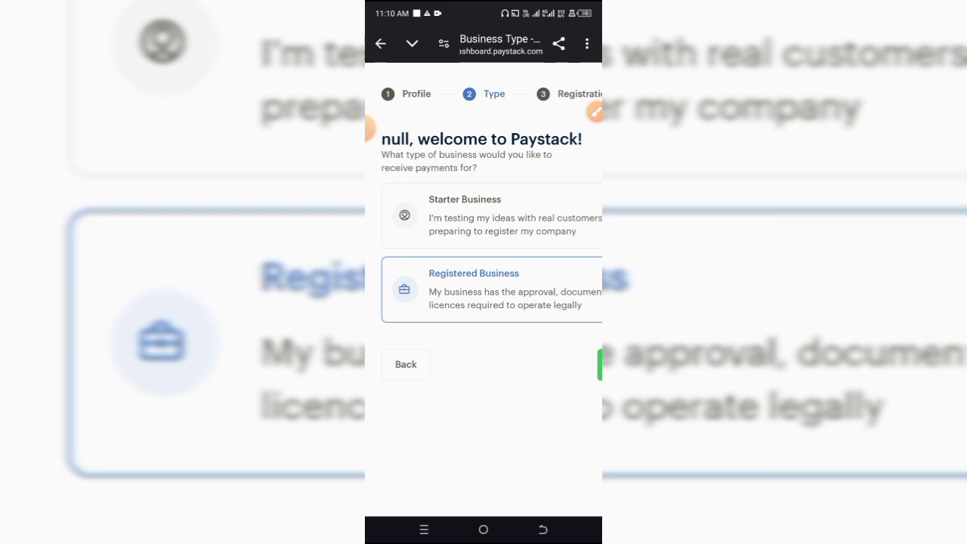
{"action": "left_click", "coordinate": [491, 216]}
{"action": "left_click_drag", "start_coordinate": [528, 287], "coordinate": [411, 287]}
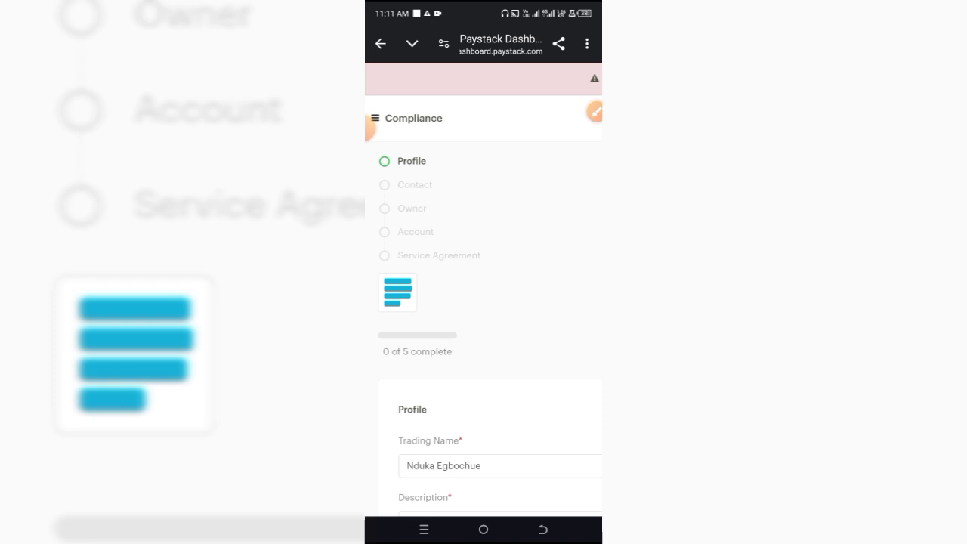
Scroll through the Compliance Profile form to check Business Type shows Starter Business
{"action": "scroll", "coordinate": [483, 303], "scroll_direction": "down", "scroll_amount": 10}
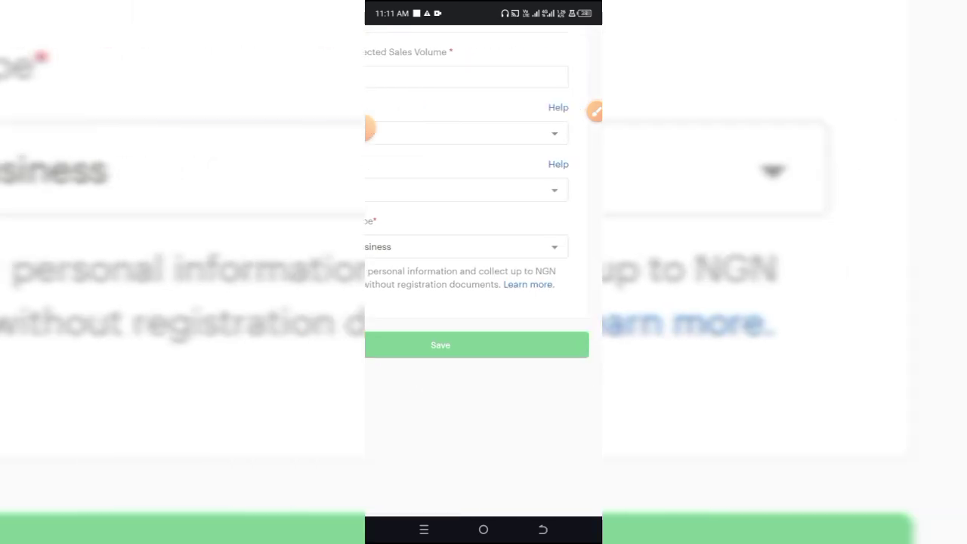
{"action": "scroll", "coordinate": [483, 302], "scroll_direction": "up", "scroll_amount": 10}
{"action": "scroll", "coordinate": [483, 302], "scroll_direction": "up", "scroll_amount": 2}
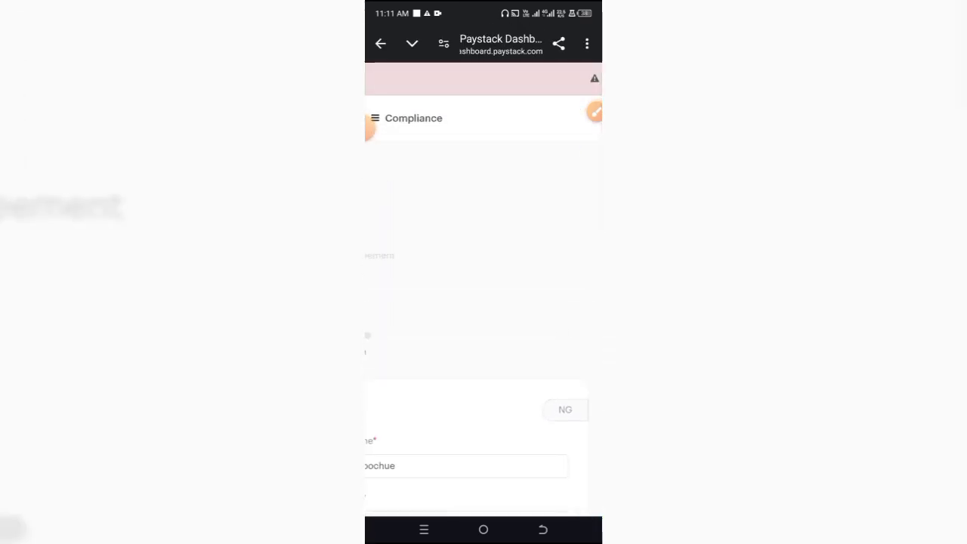